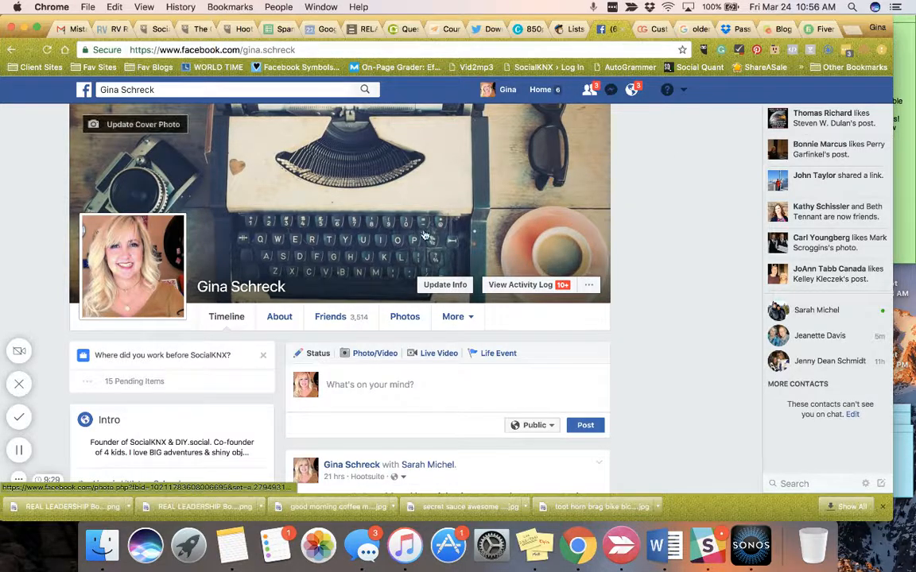
Open Audience Insights from the ad creation tools and start a new audience based on Everyone on Facebook
click(685, 91)
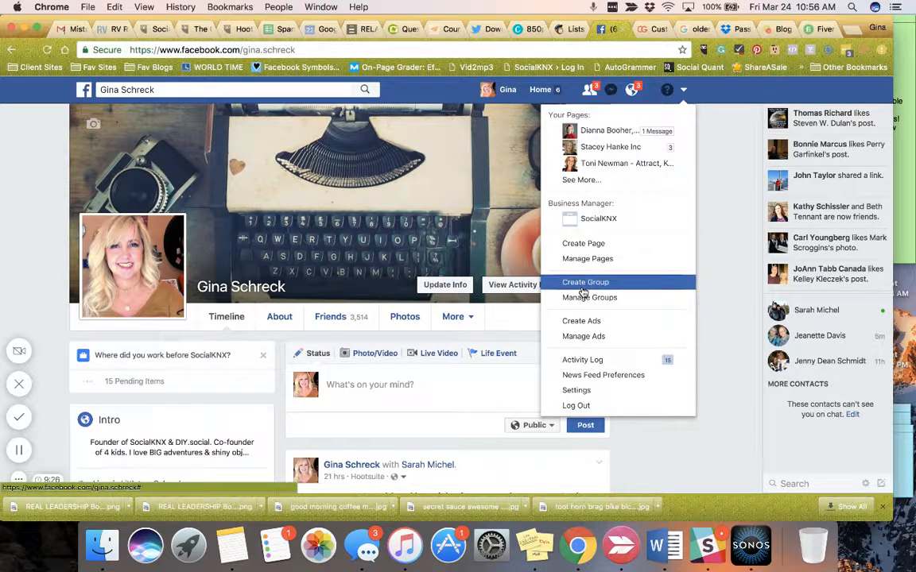
click(580, 322)
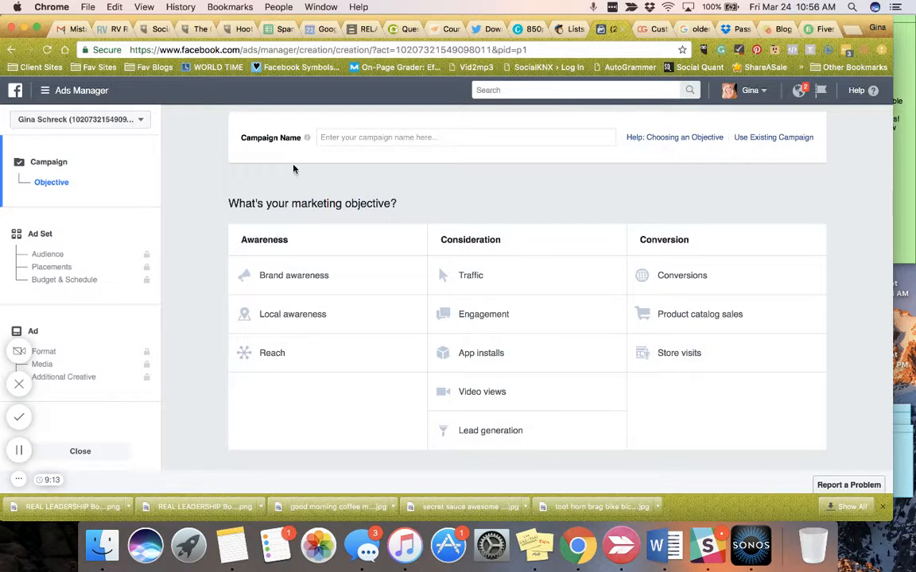
click(45, 93)
click(96, 313)
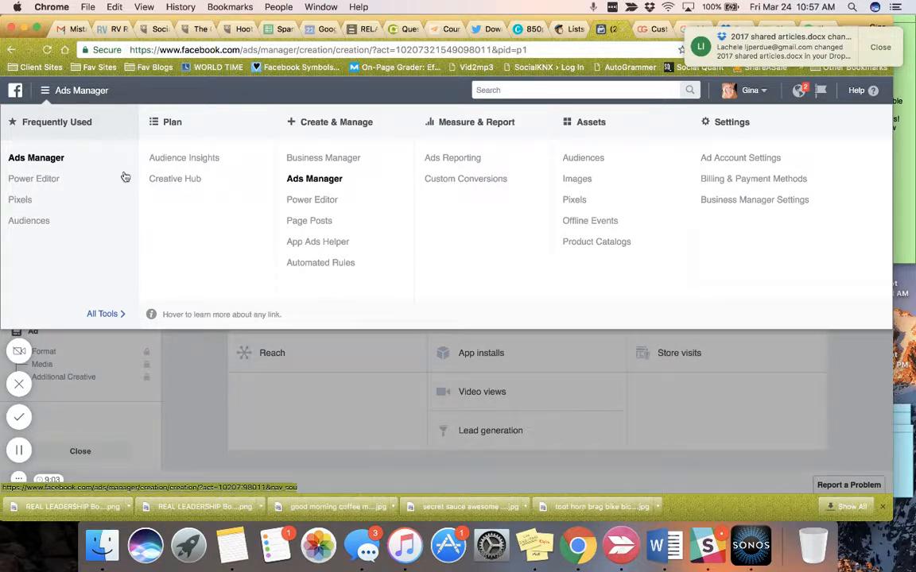
click(177, 159)
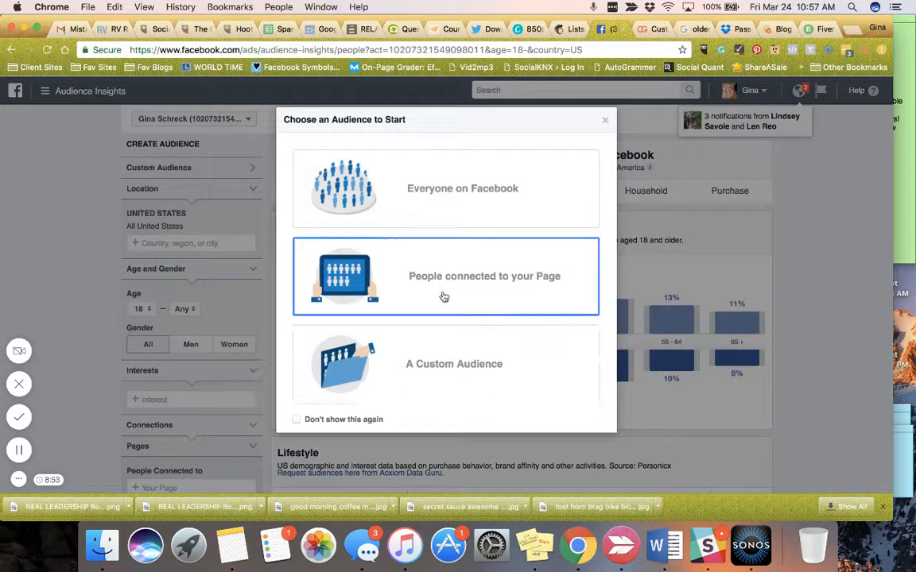
click(425, 179)
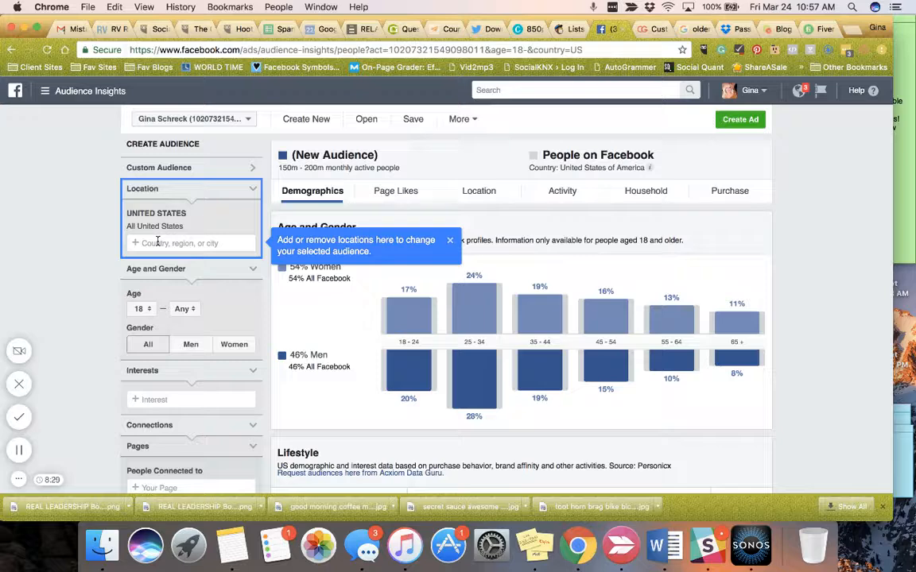
Narrow the audience location to the state of Colorado, United States
click(157, 242)
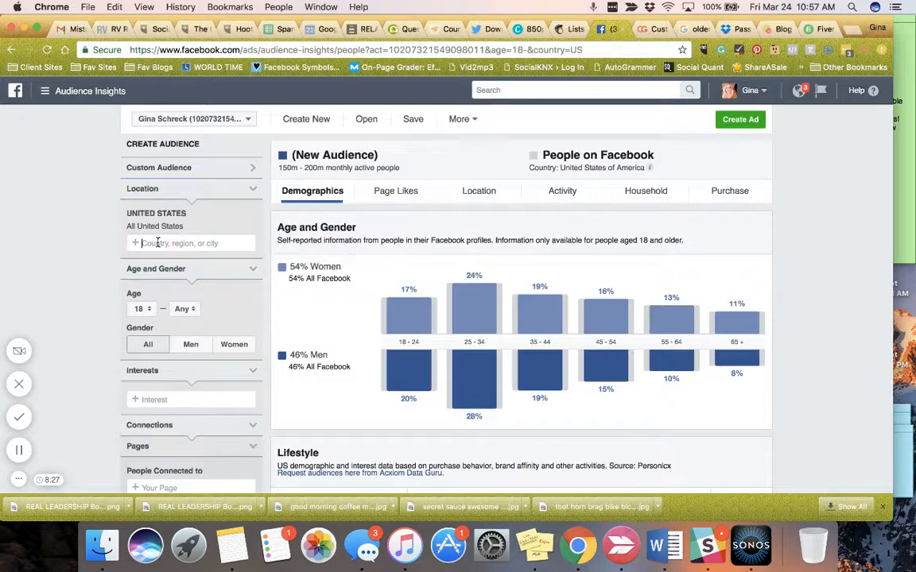
text(Colorado)
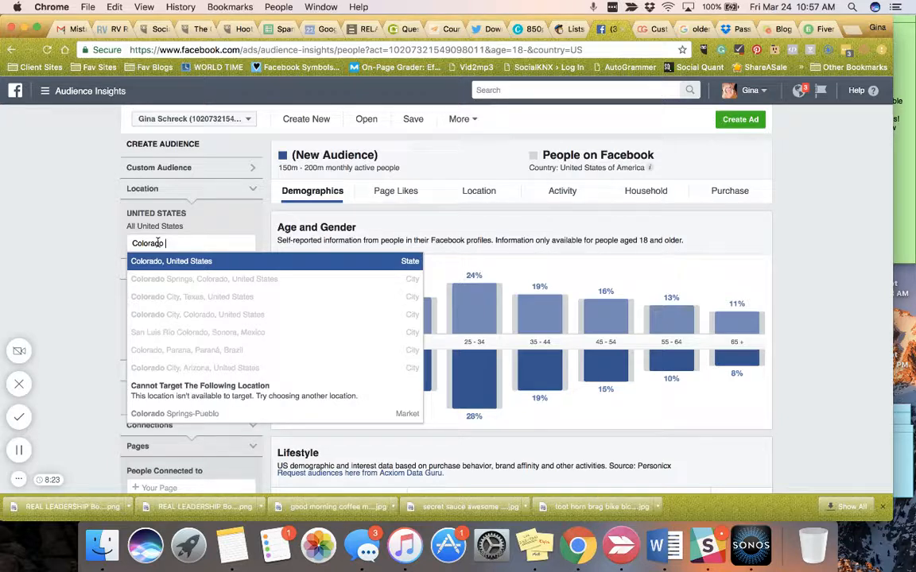
click(148, 257)
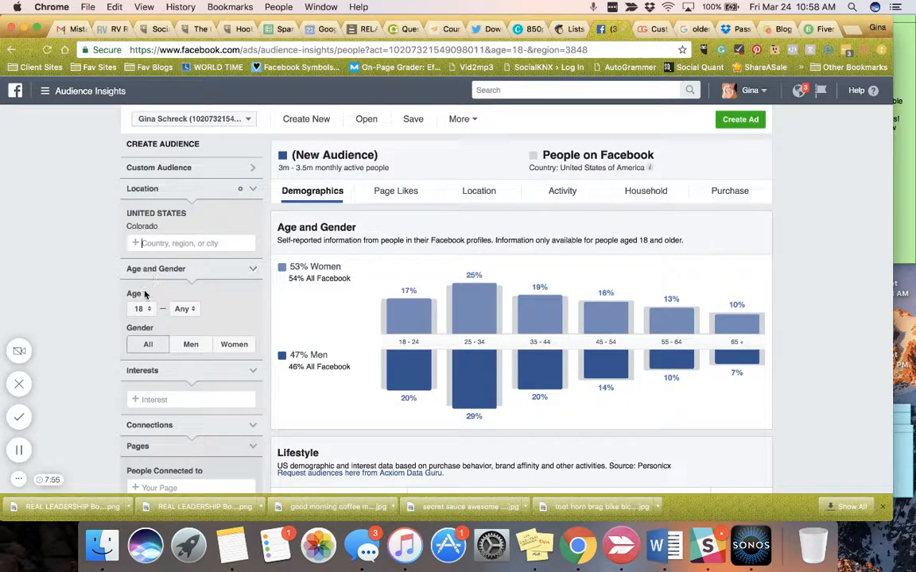
Set the audience's minimum age to 40
scroll(143, 293, down, 3)
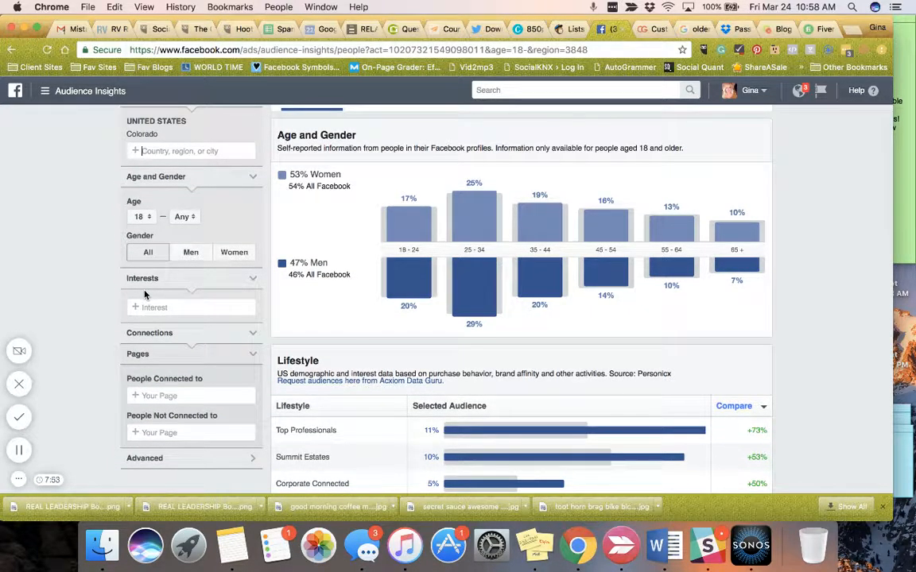
click(148, 218)
scroll(147, 289, down, 3)
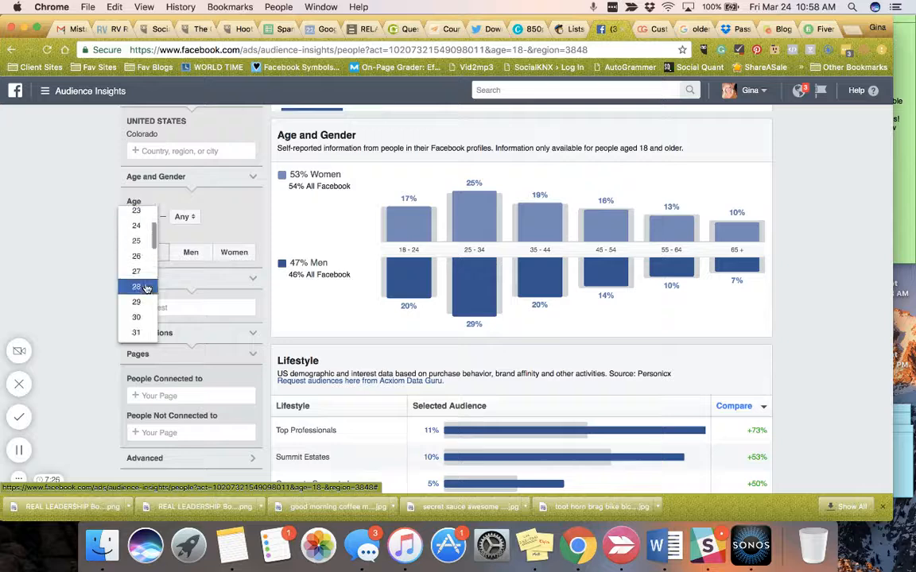
scroll(147, 288, down, 3)
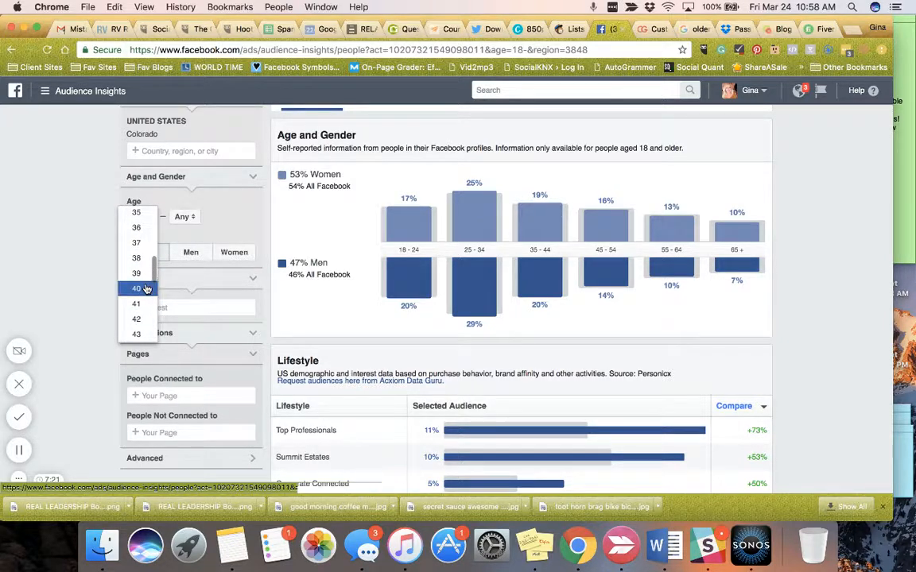
click(147, 288)
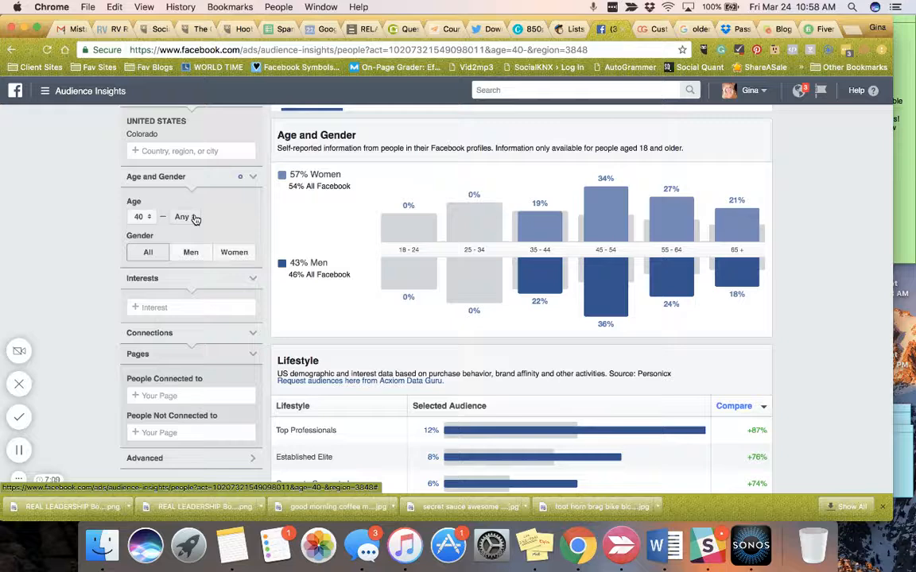
Set the audience's maximum age to 55 and limit the gender to women
click(195, 219)
scroll(180, 302, down, 5)
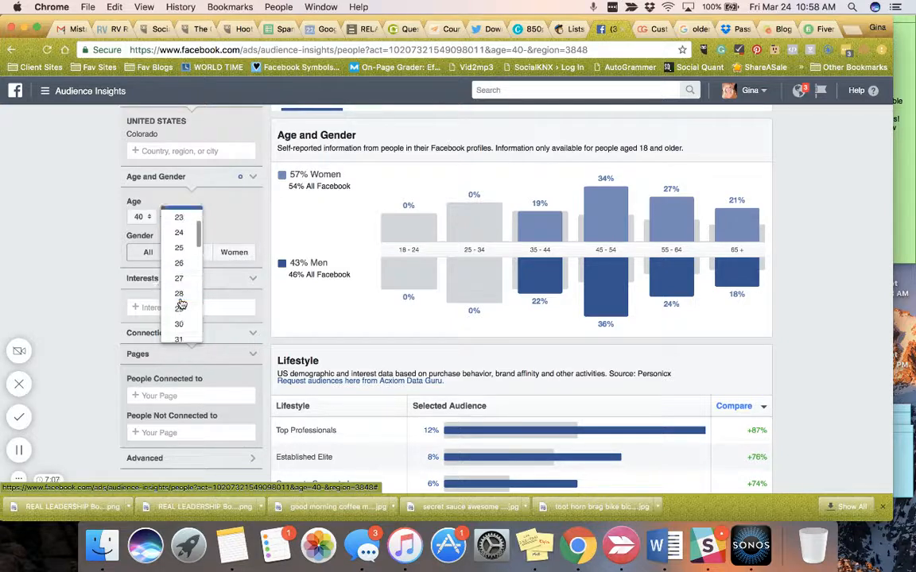
scroll(181, 304, down, 7)
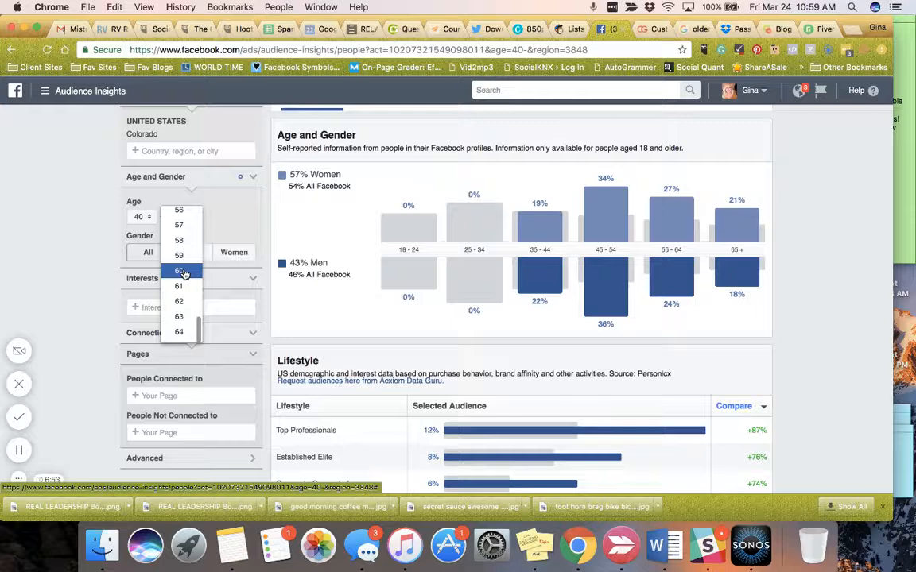
scroll(182, 262, up, 3)
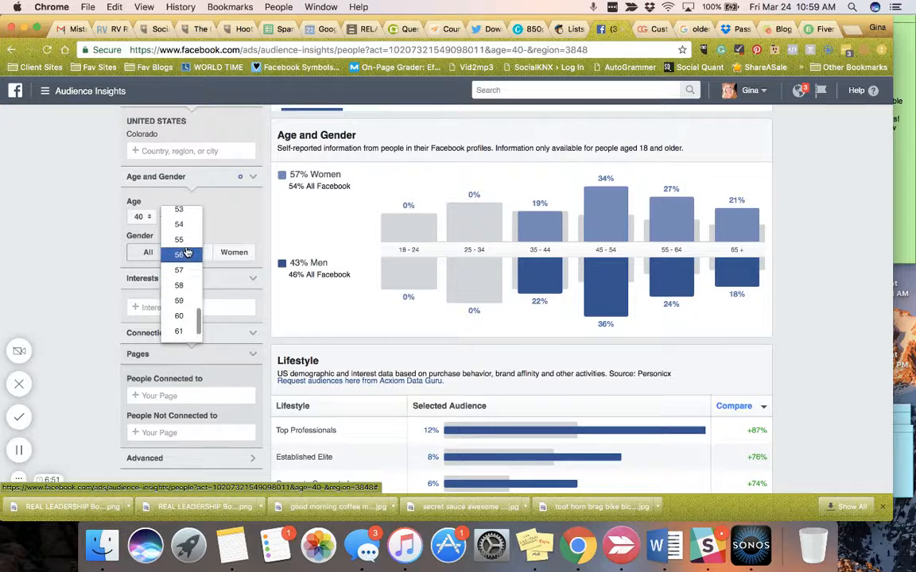
click(181, 240)
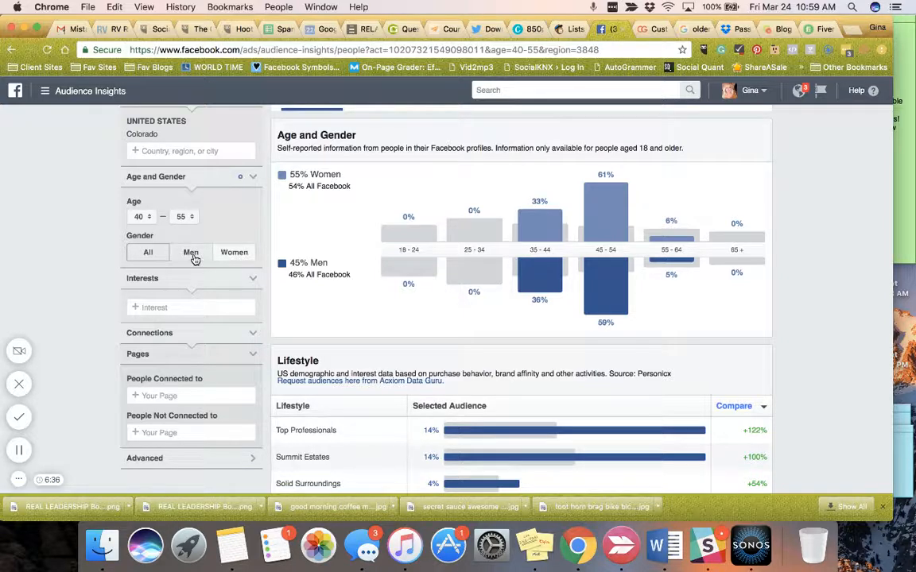
click(233, 257)
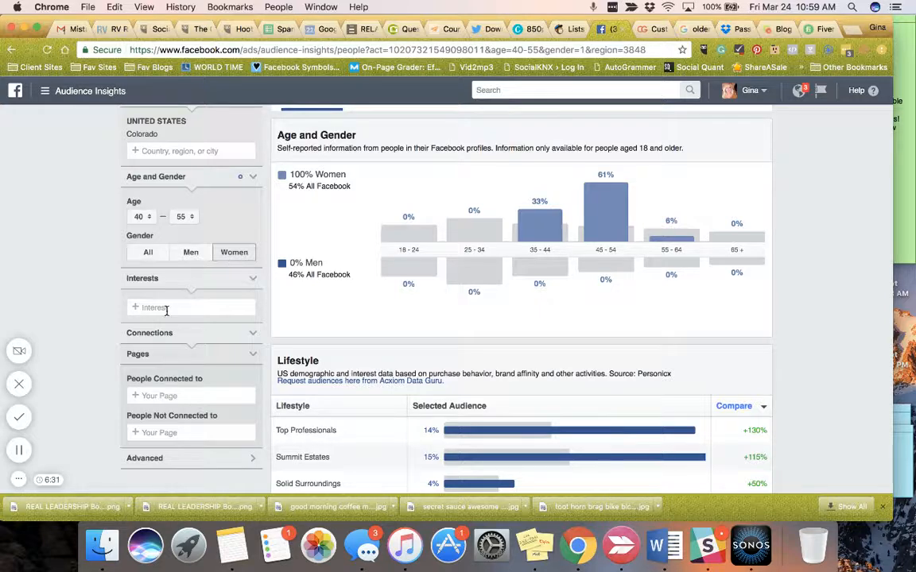
Examine the audience's demographics, including age, lifestyle, relationship status, education level and job title
scroll(165, 307, down, 1)
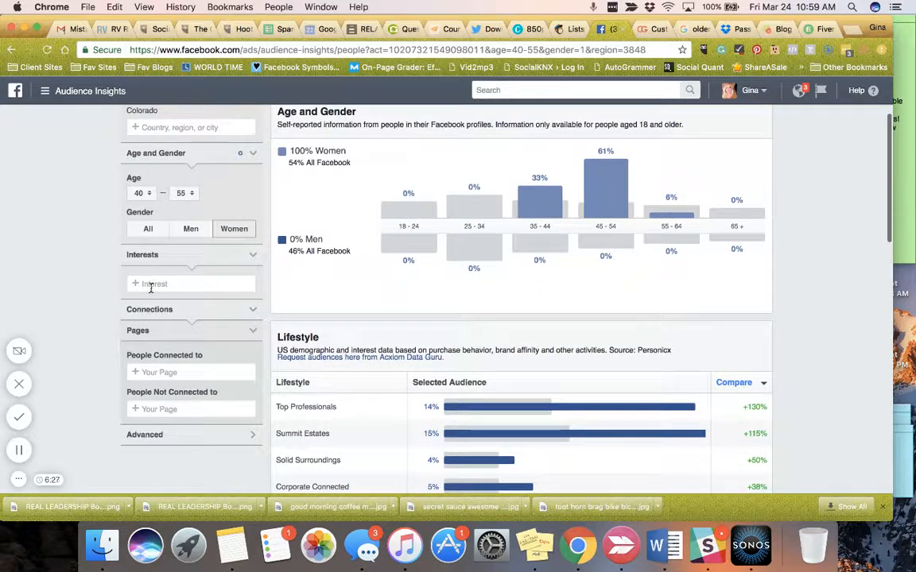
mouse_move(626, 203)
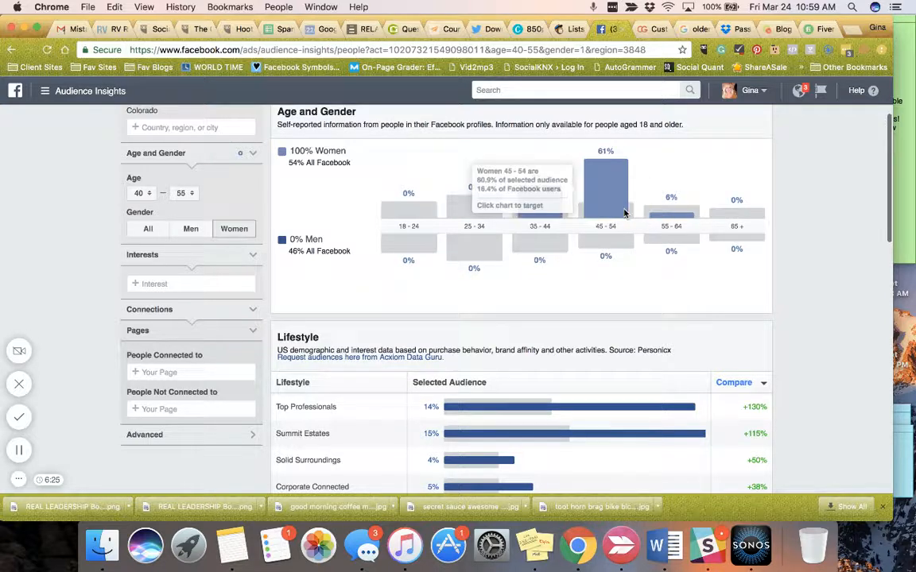
scroll(555, 420, down, 3)
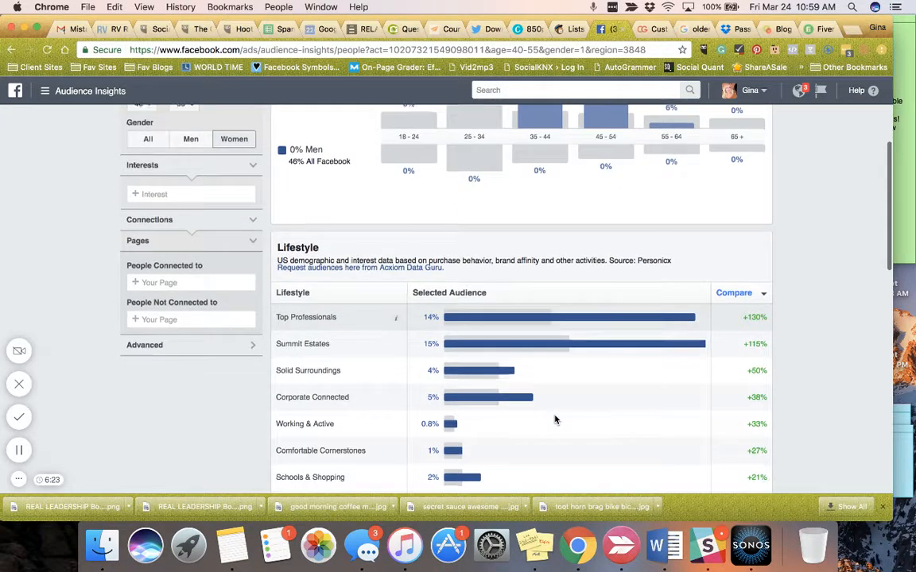
scroll(555, 420, down, 5)
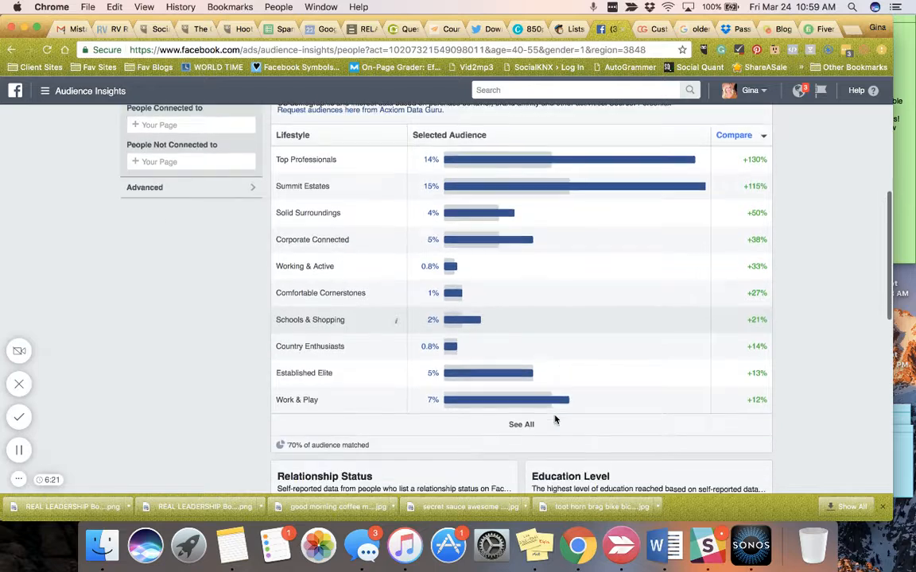
scroll(555, 420, up, 1)
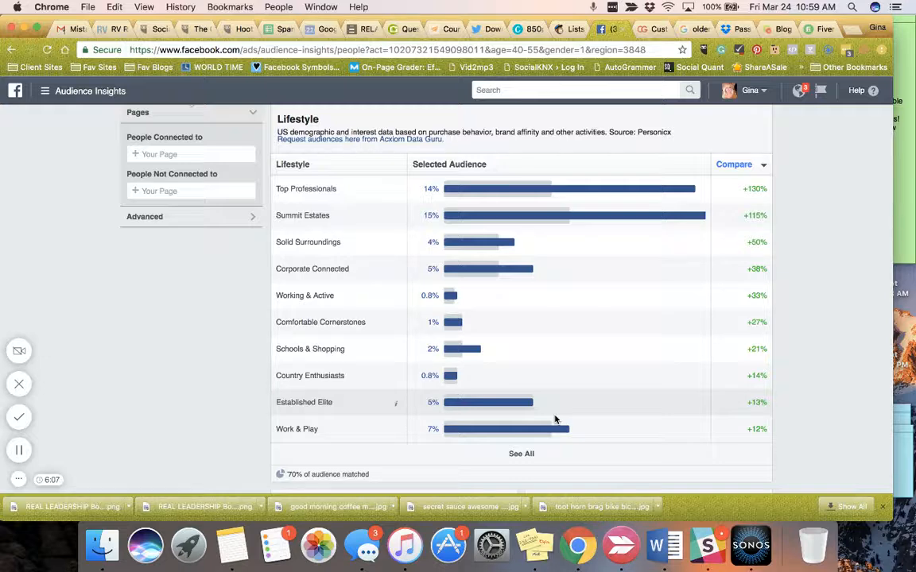
scroll(555, 419, down, 3)
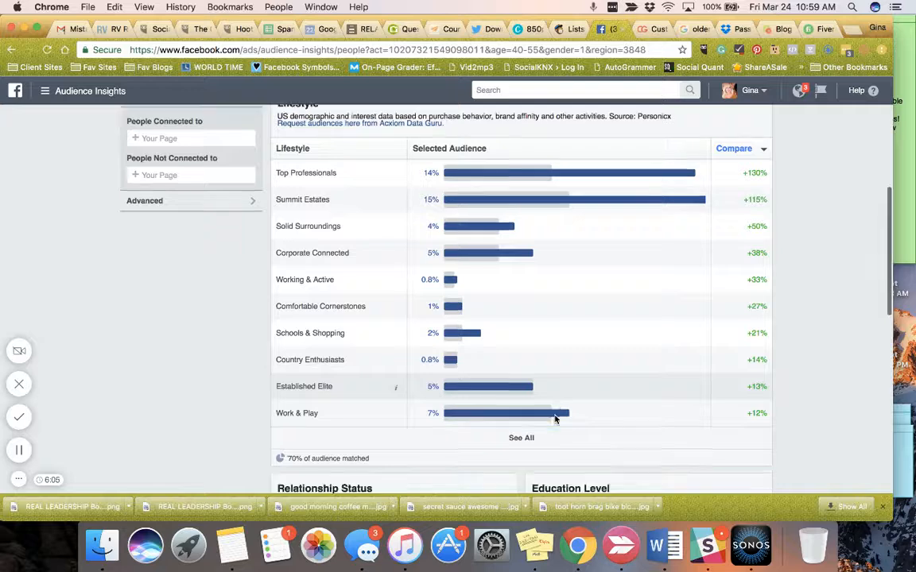
scroll(555, 417, up, 1)
scroll(554, 415, down, 2)
scroll(555, 415, down, 5)
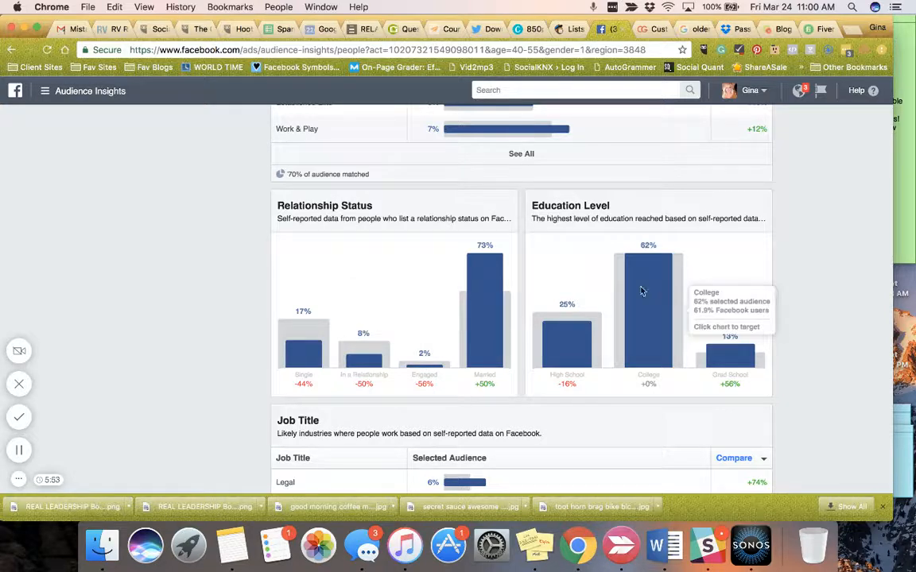
scroll(642, 292, down, 3)
scroll(642, 292, down, 4)
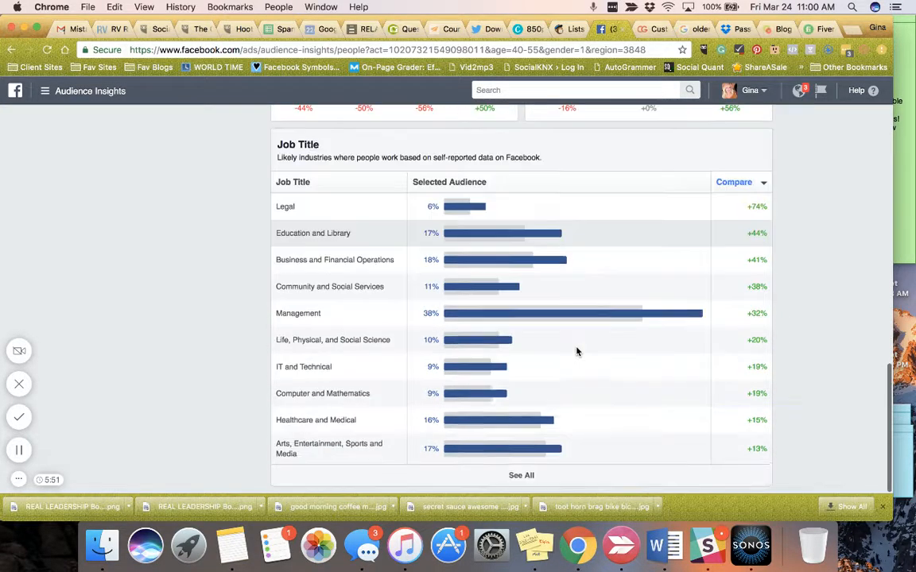
scroll(576, 352, up, 15)
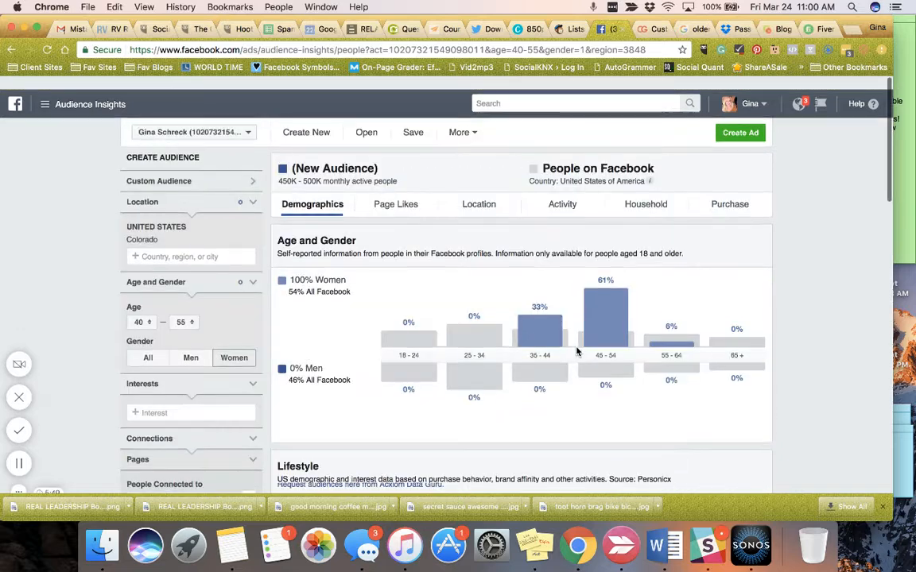
Show the audience's Page Likes and look over the top categories
click(386, 197)
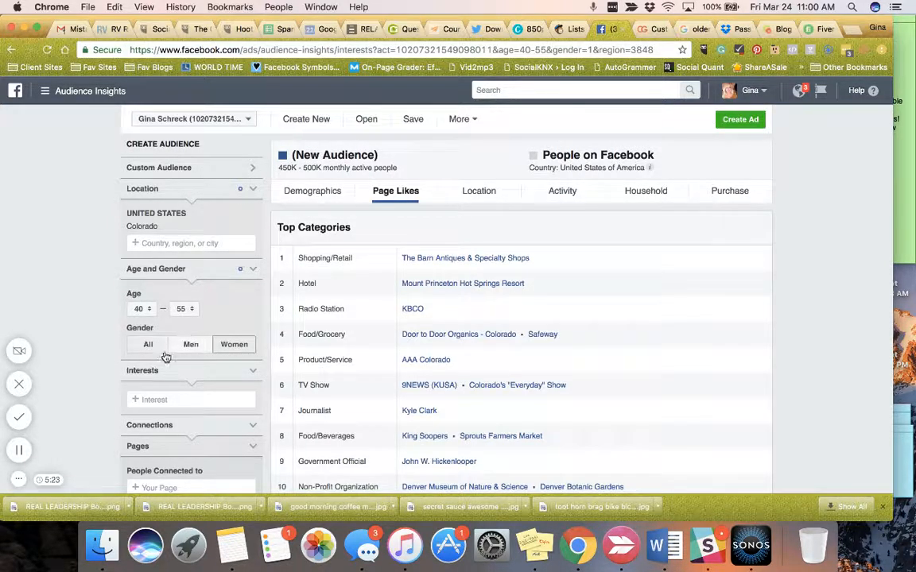
scroll(164, 372, down, 2)
scroll(163, 370, down, 1)
scroll(167, 371, up, 1)
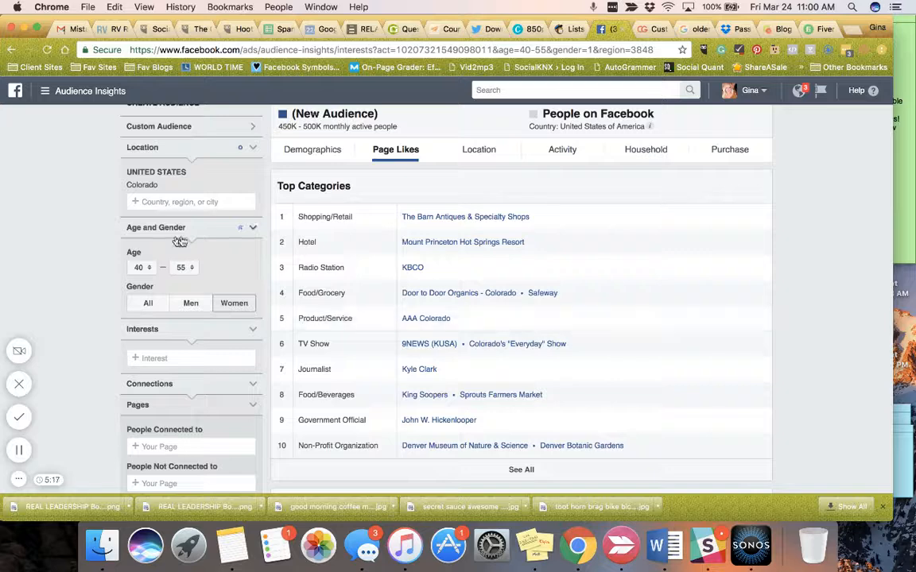
Add Entrepreneurship as an interest for the audience
click(155, 359)
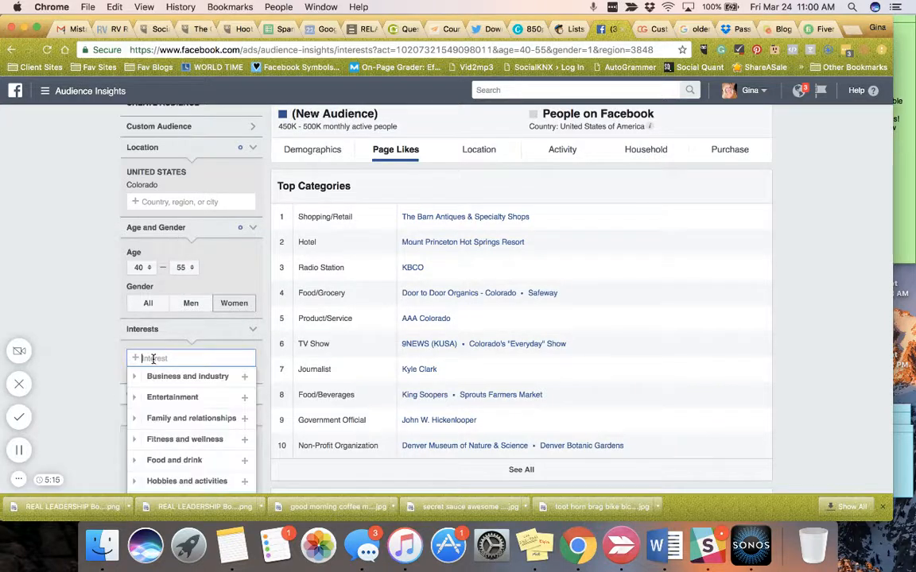
text(Entre)
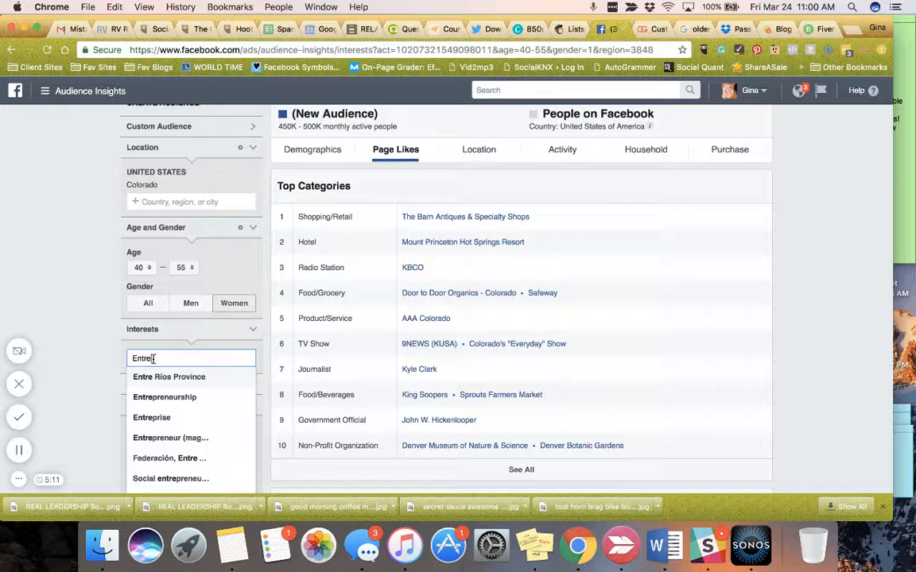
key(BackSpace)
key(BackSpace)
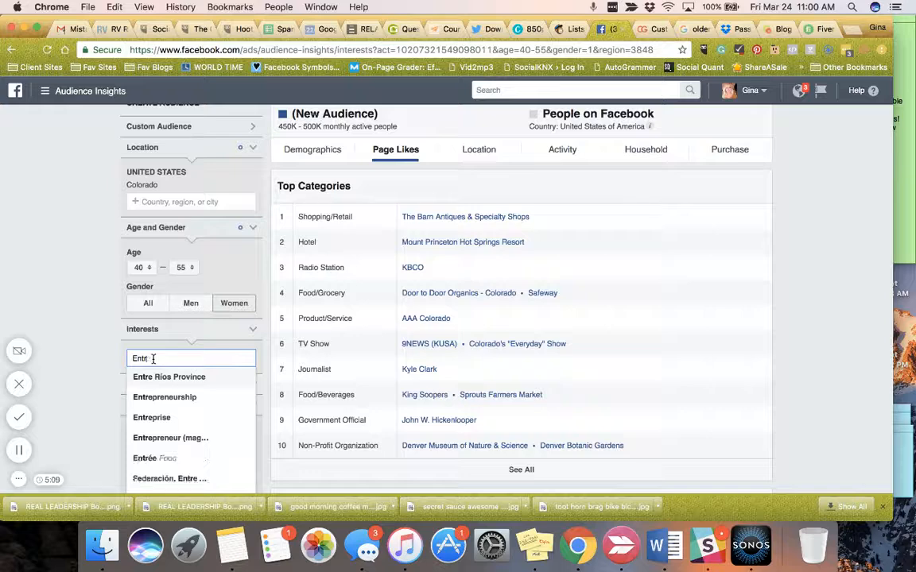
text(repre)
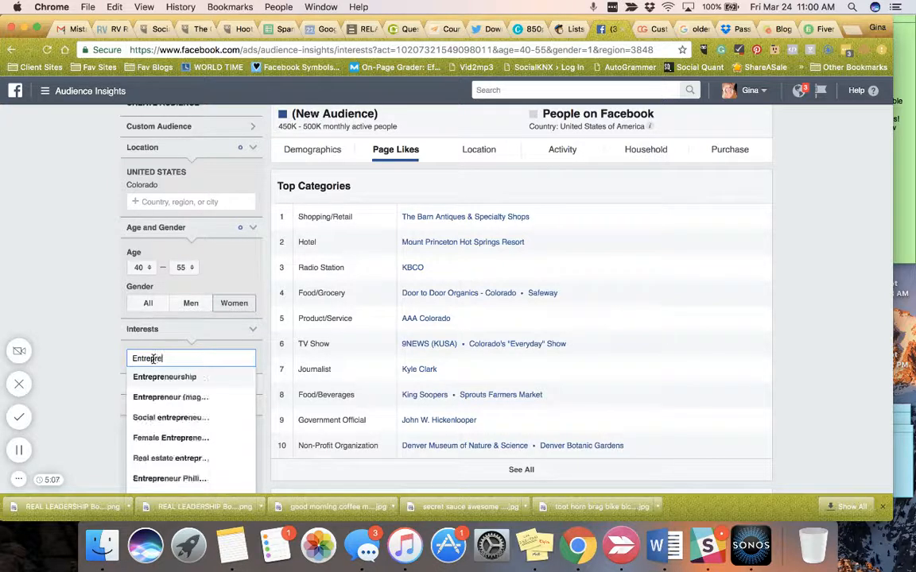
click(145, 380)
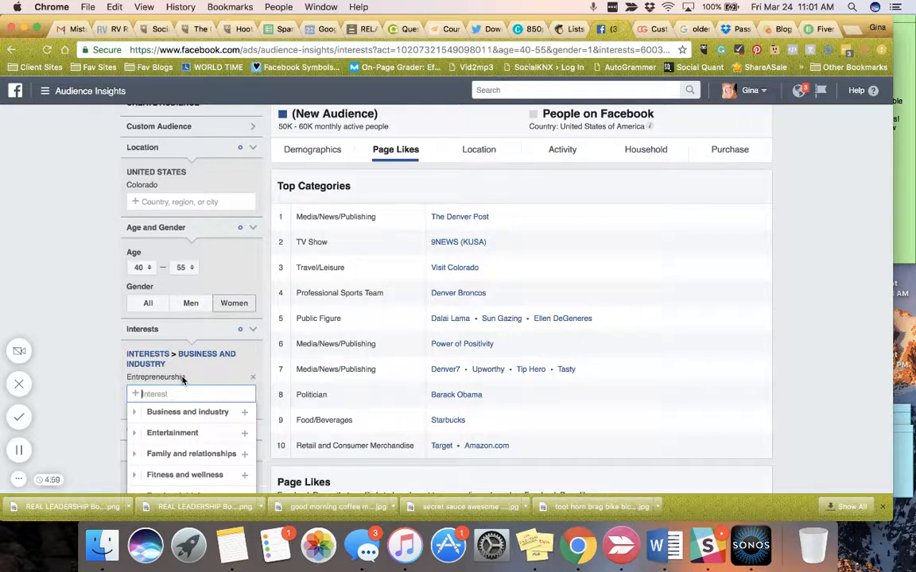
Open The Denver Post's Facebook page from the Media/News/Publishing entry in the top categories
scroll(182, 377, down, 1)
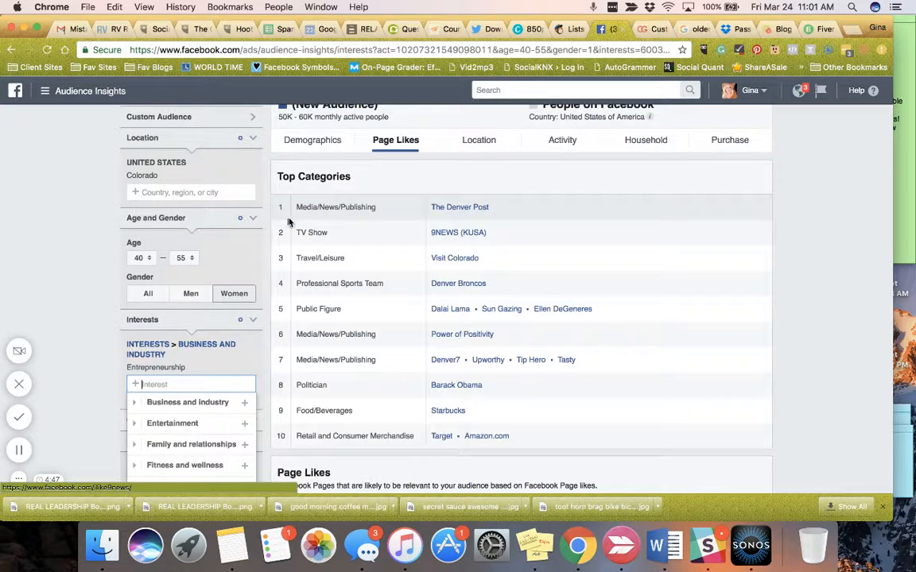
click(458, 208)
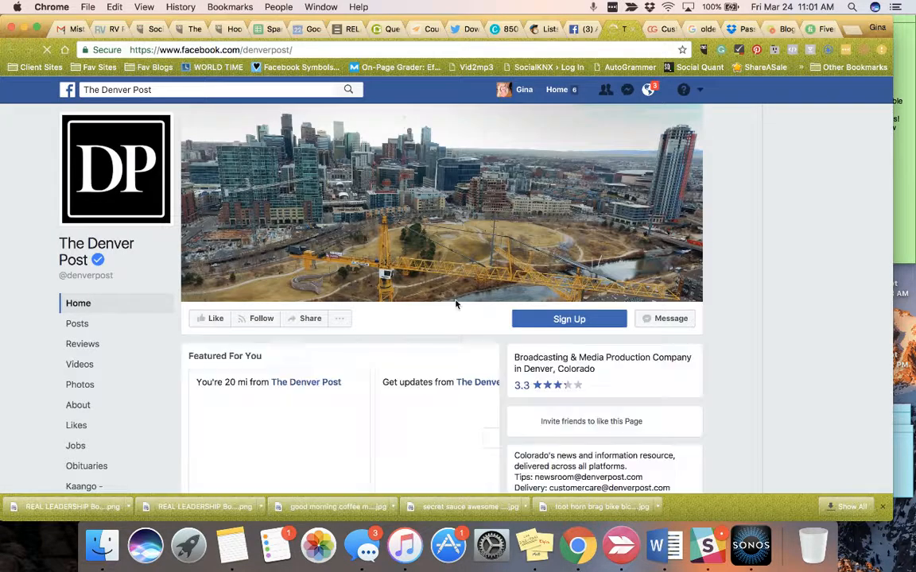
Examine The Denver Post's Facebook page, including its likes, About details, recent posts with comments, videos and photos
scroll(456, 321, down, 3)
scroll(456, 321, down, 5)
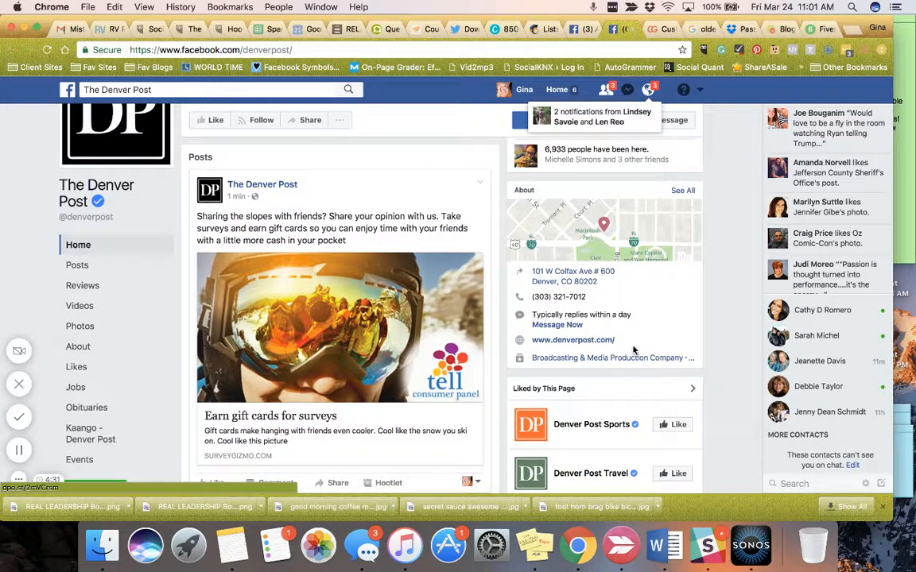
scroll(578, 394, up, 2)
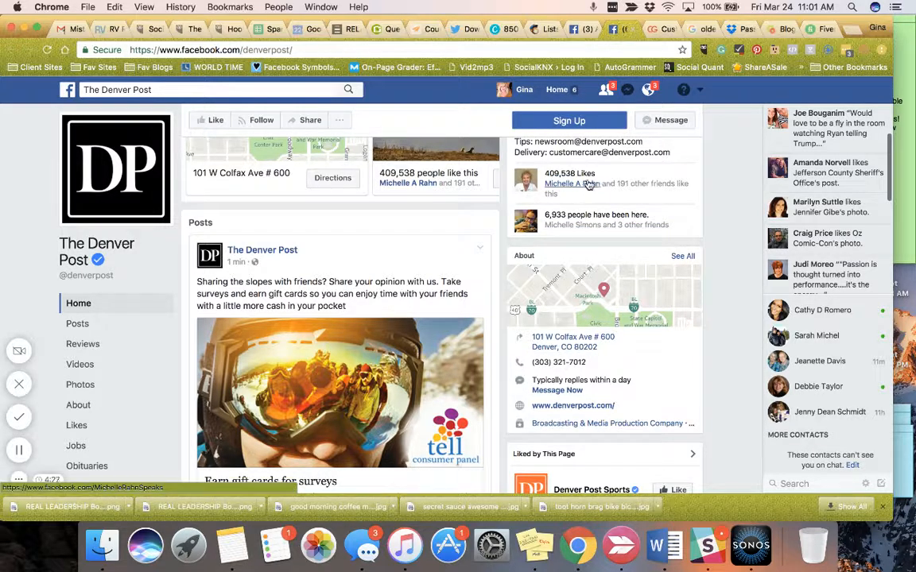
mouse_move(588, 184)
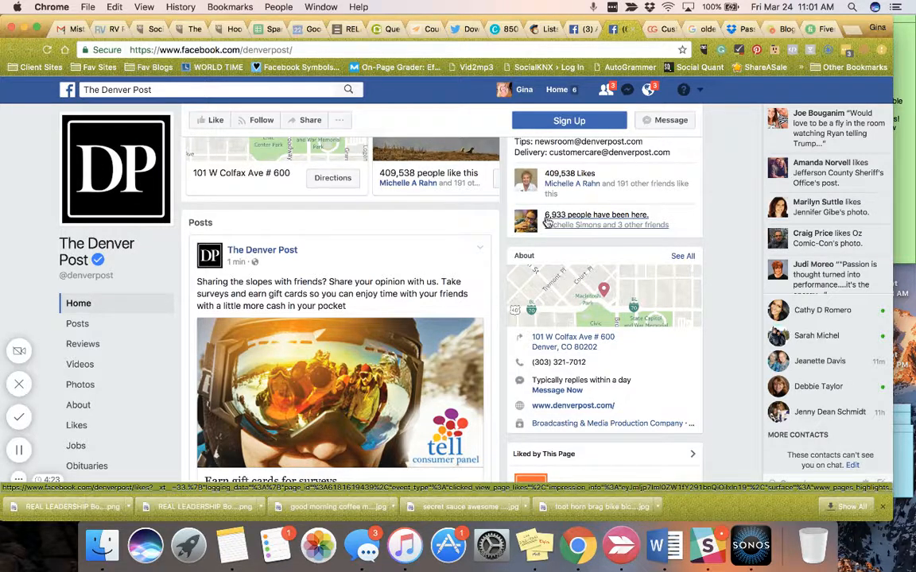
scroll(448, 266, down, 5)
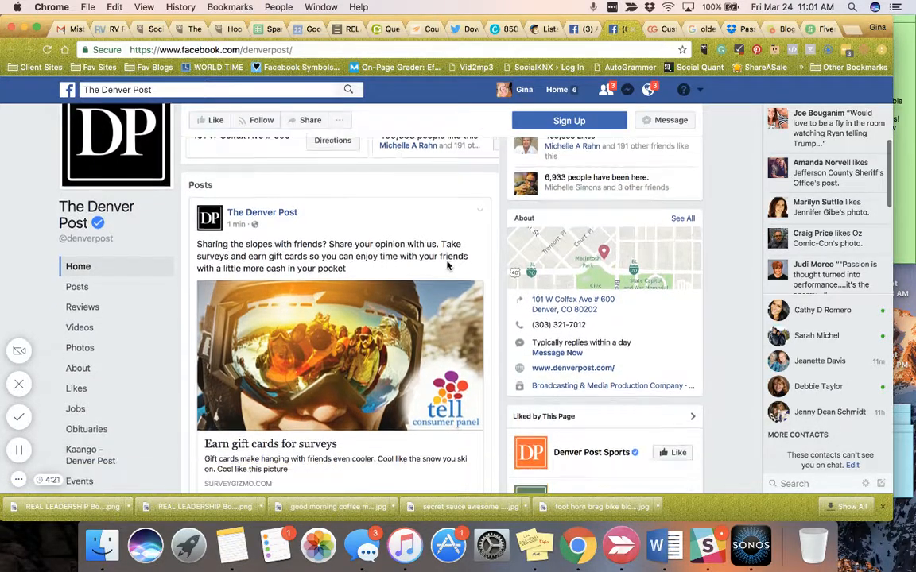
scroll(447, 267, down, 8)
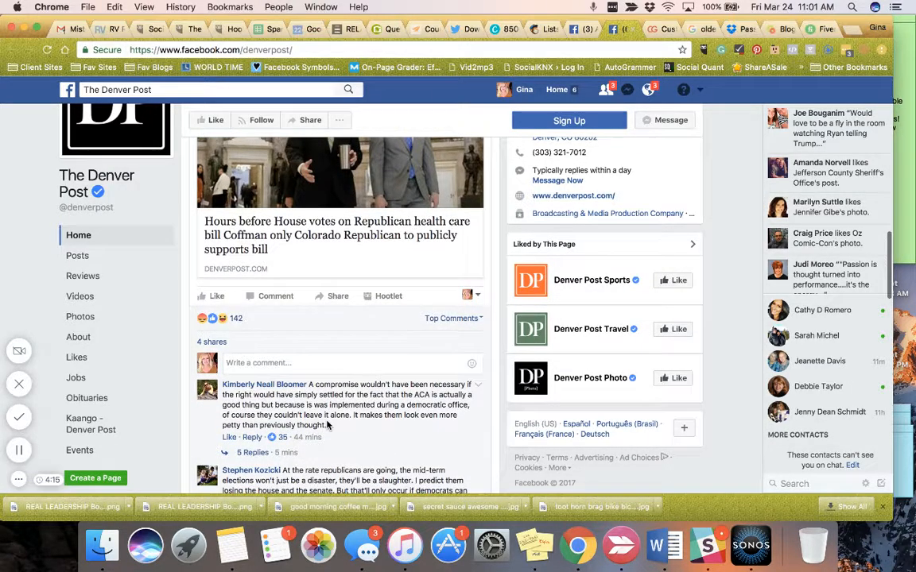
scroll(327, 398, down, 4)
scroll(327, 425, down, 13)
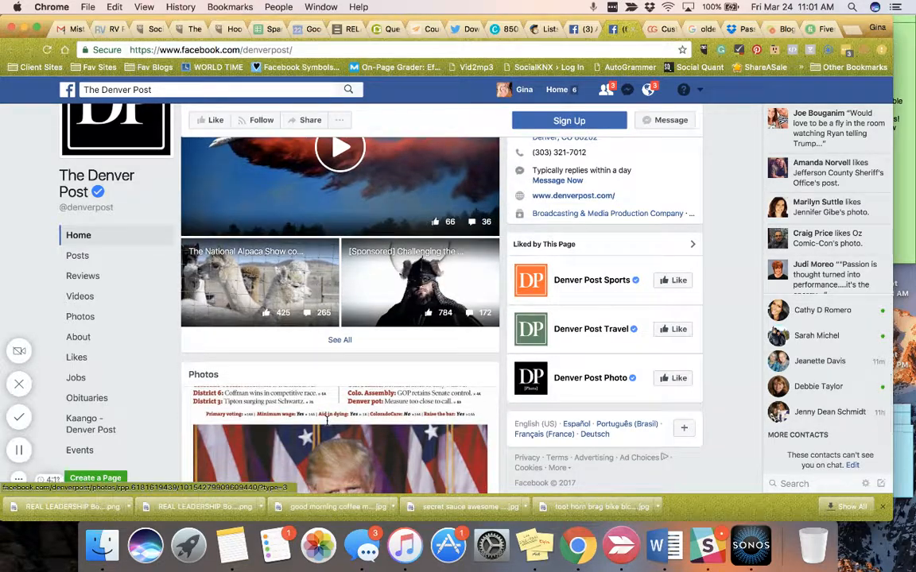
scroll(326, 421, up, 20)
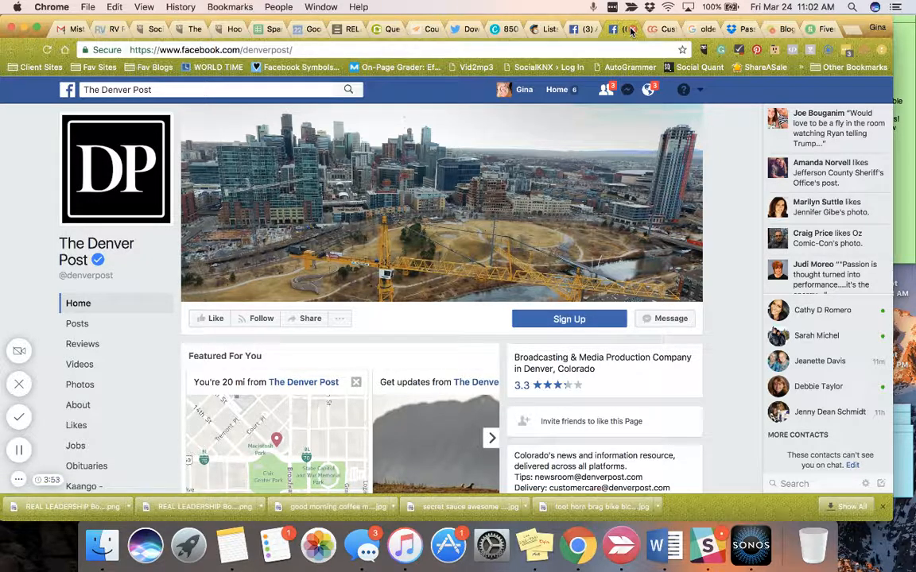
Return to Audience Insights and add Antique as an additional interest for the audience
click(571, 29)
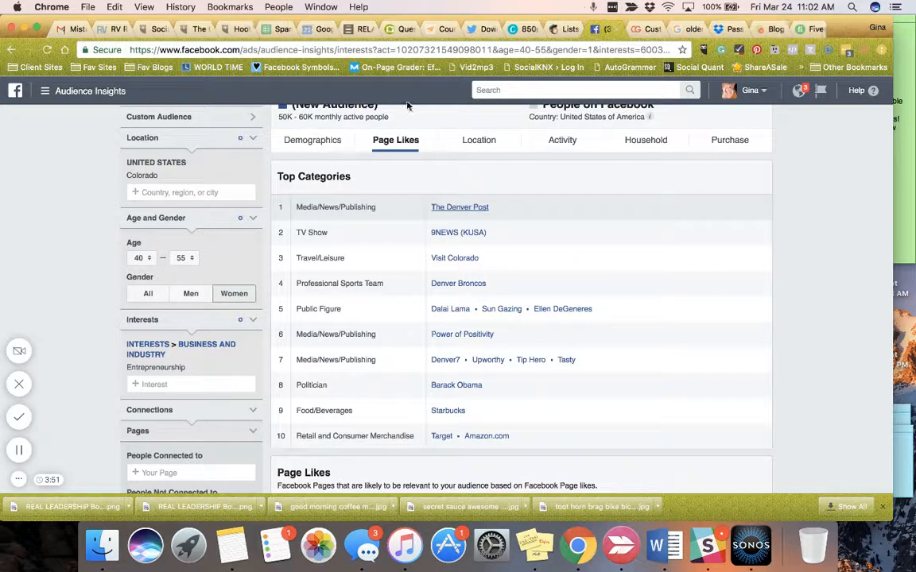
scroll(181, 362, down, 1)
scroll(181, 362, down, 3)
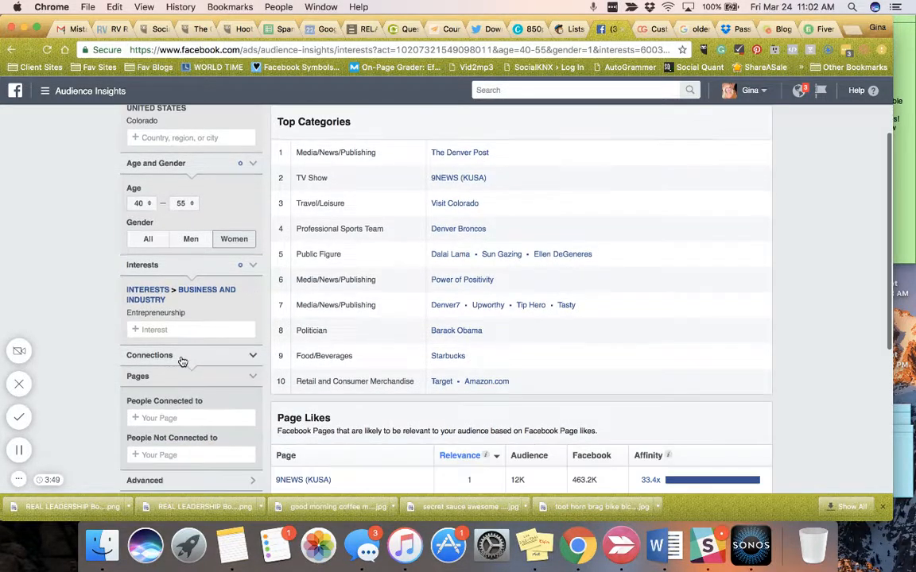
click(150, 329)
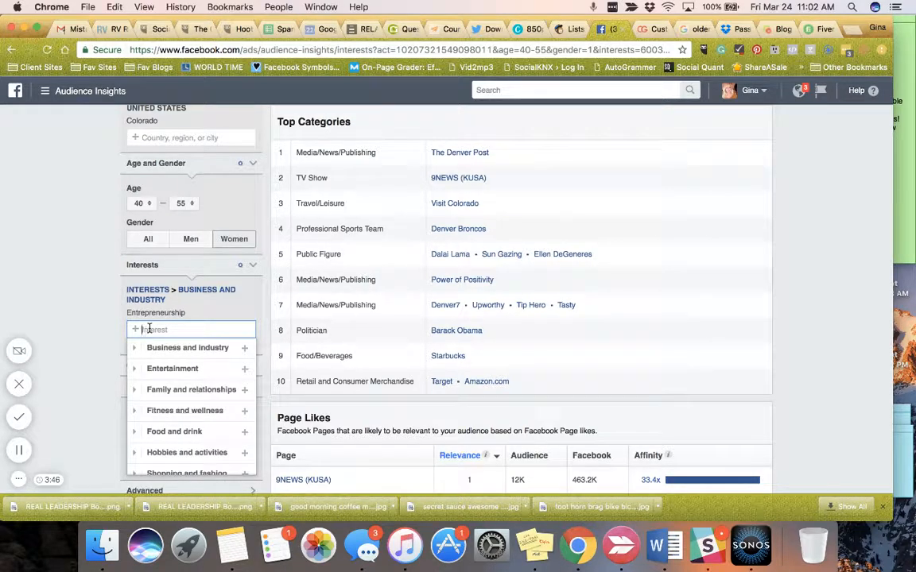
text(antiqu)
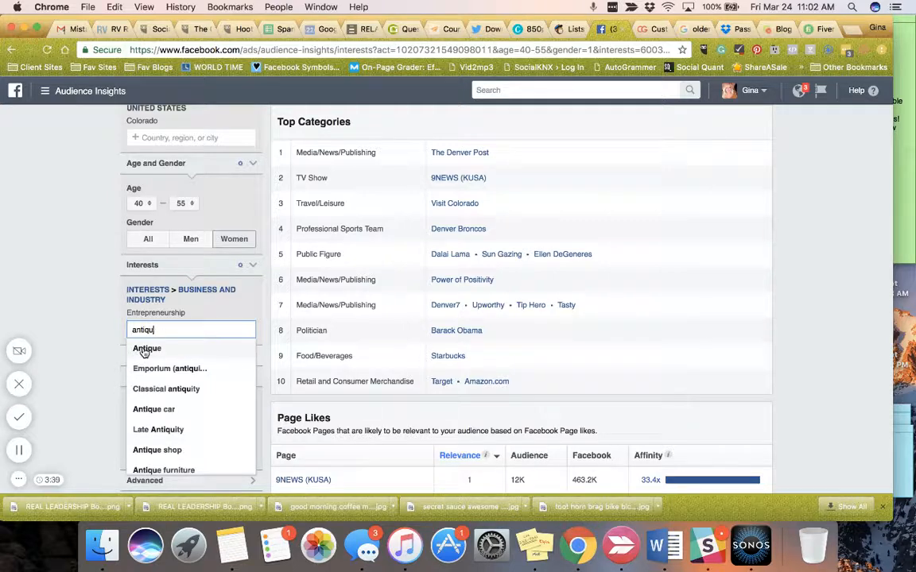
click(145, 348)
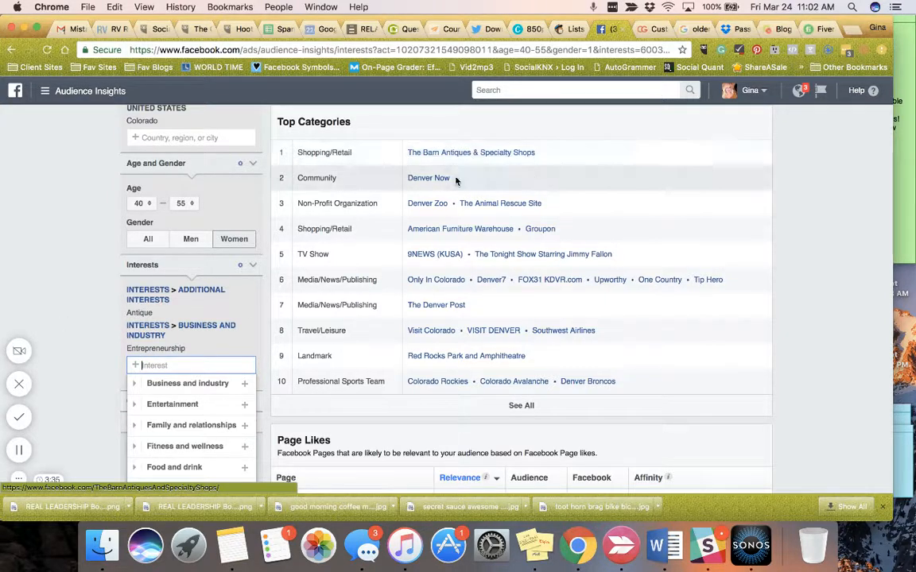
Look over the top categories, search the interests for "art" and add Arts and music to the audience
scroll(379, 265, up, 2)
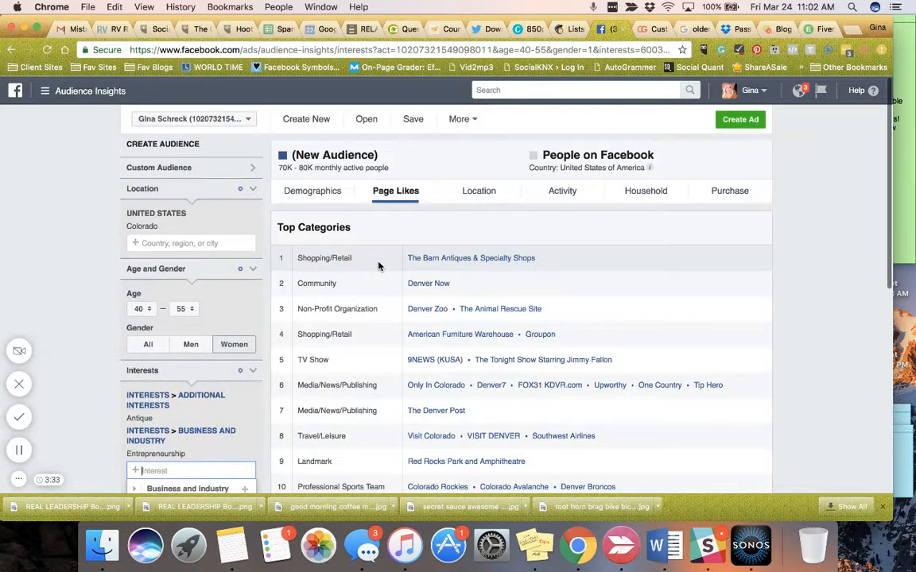
scroll(379, 265, down, 2)
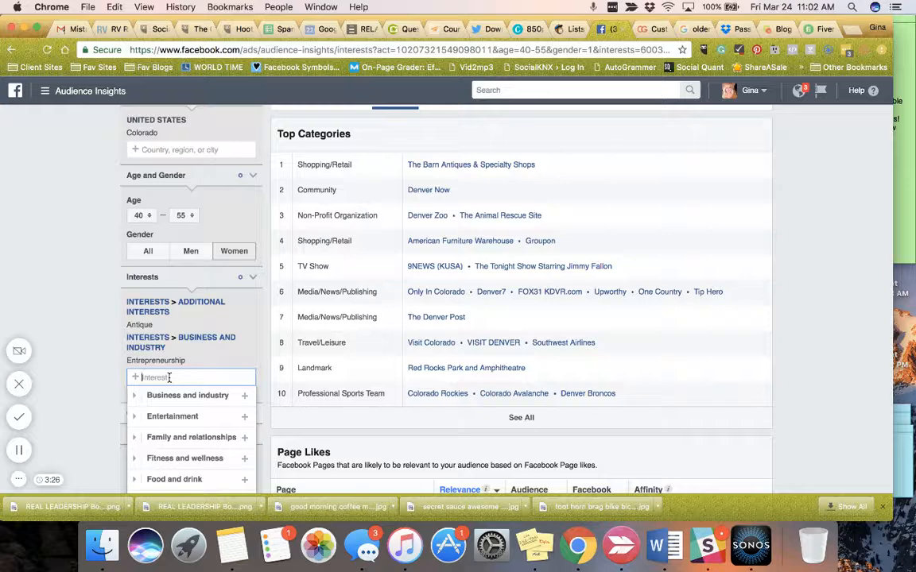
text(art)
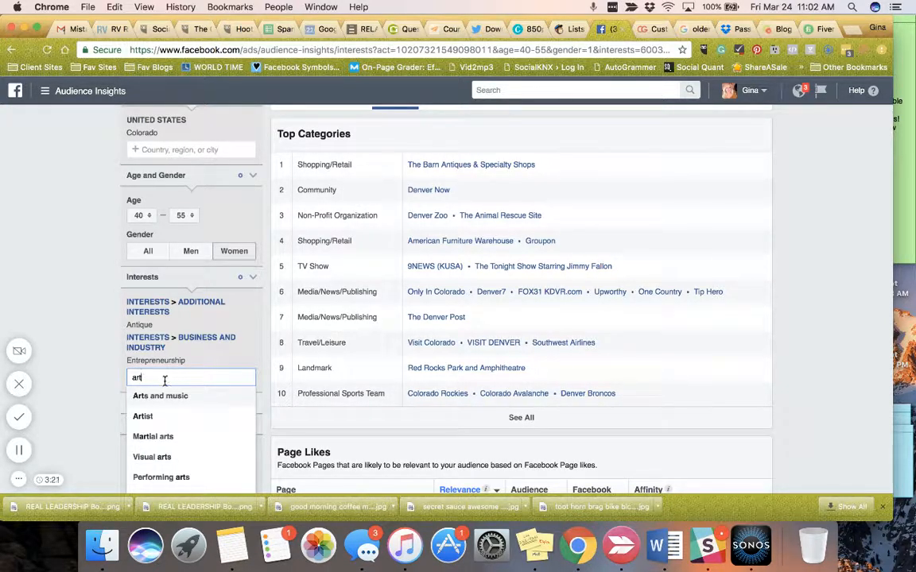
scroll(168, 395, down, 1)
scroll(168, 395, up, 1)
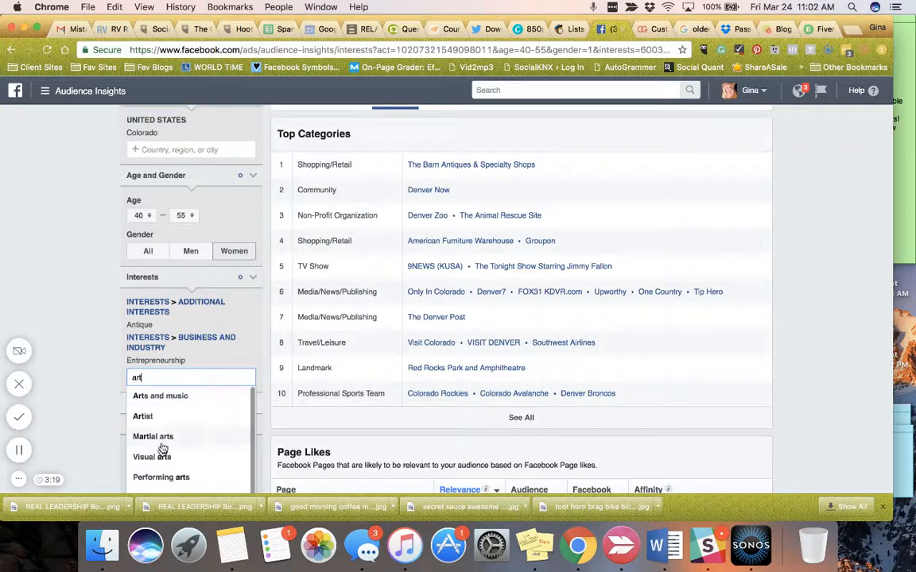
scroll(178, 473, down, 1)
scroll(179, 473, up, 1)
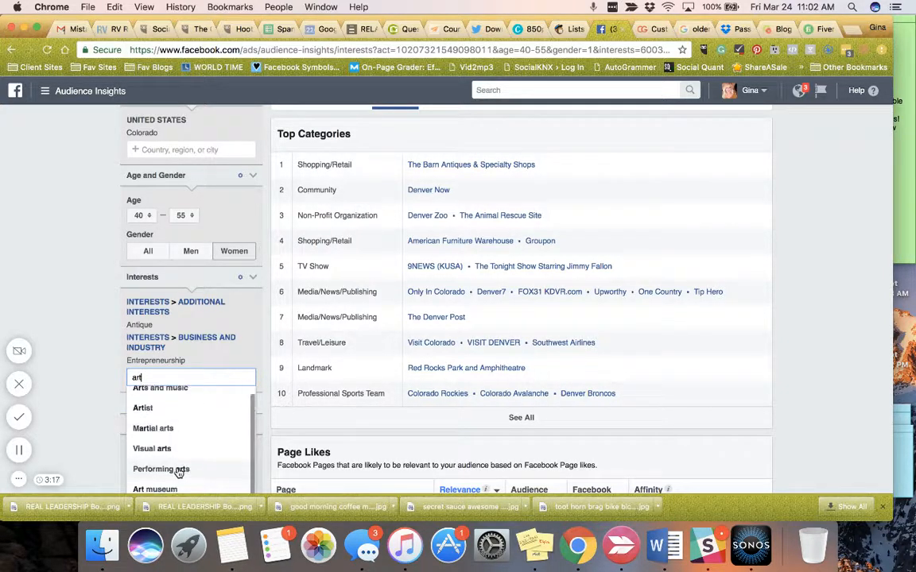
scroll(178, 473, down, 1)
scroll(178, 473, up, 1)
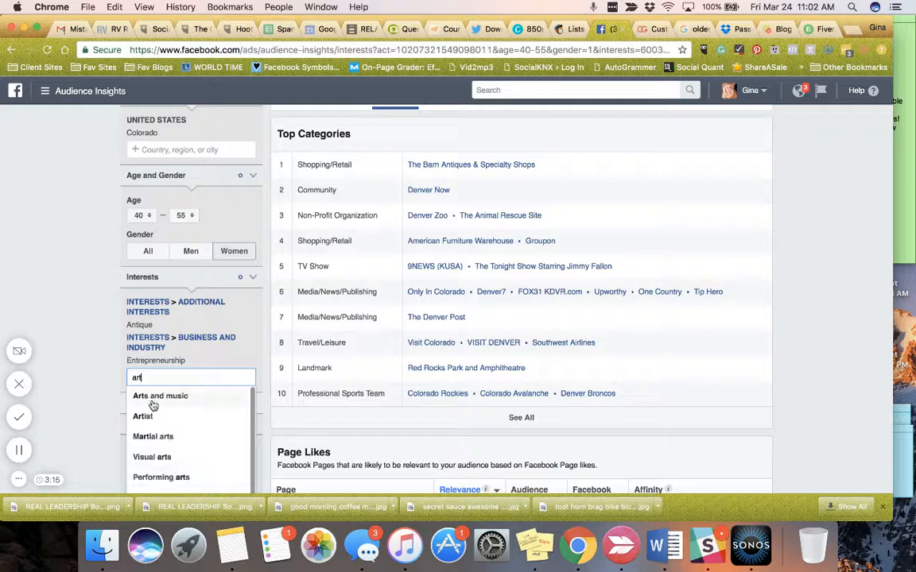
click(153, 401)
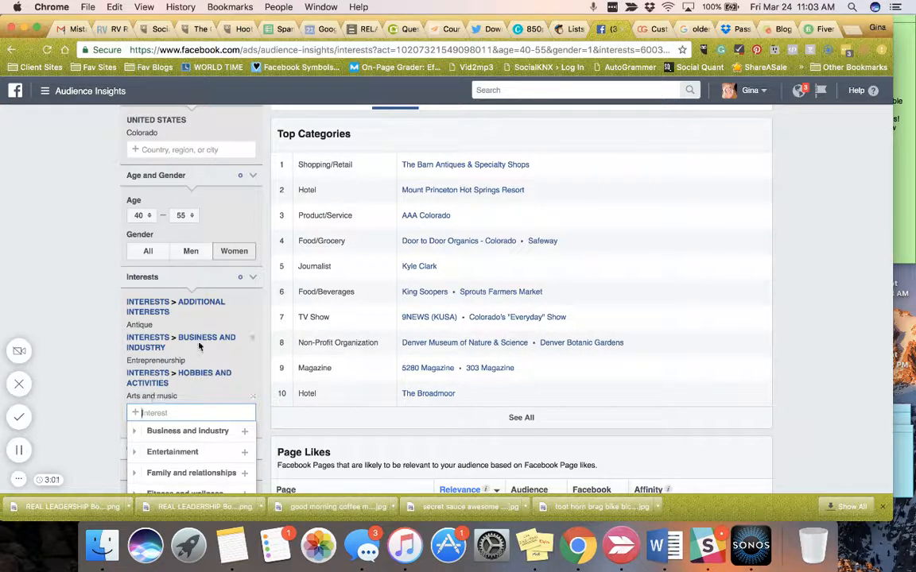
Remove the Entrepreneurship interest from the audience, keeping Antique and Arts and music
click(254, 342)
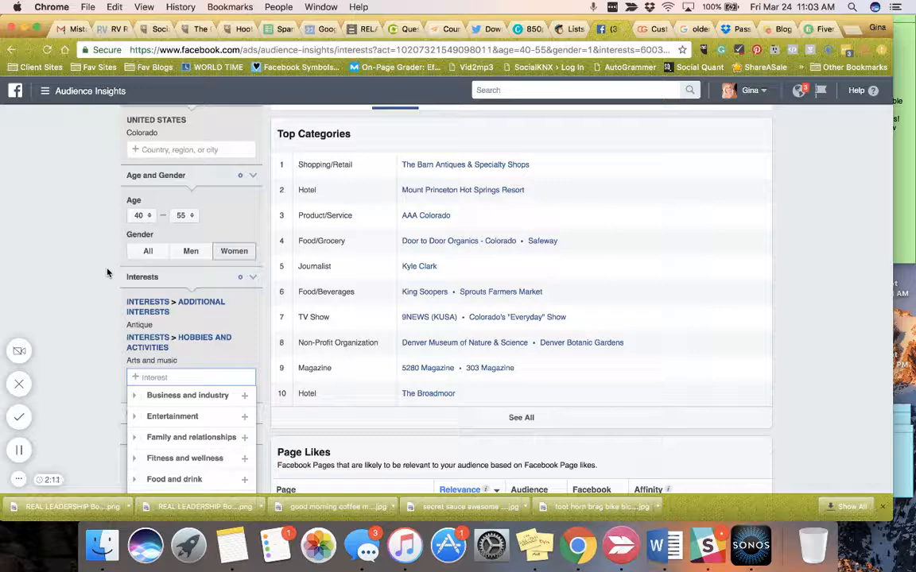
scroll(238, 178, up, 3)
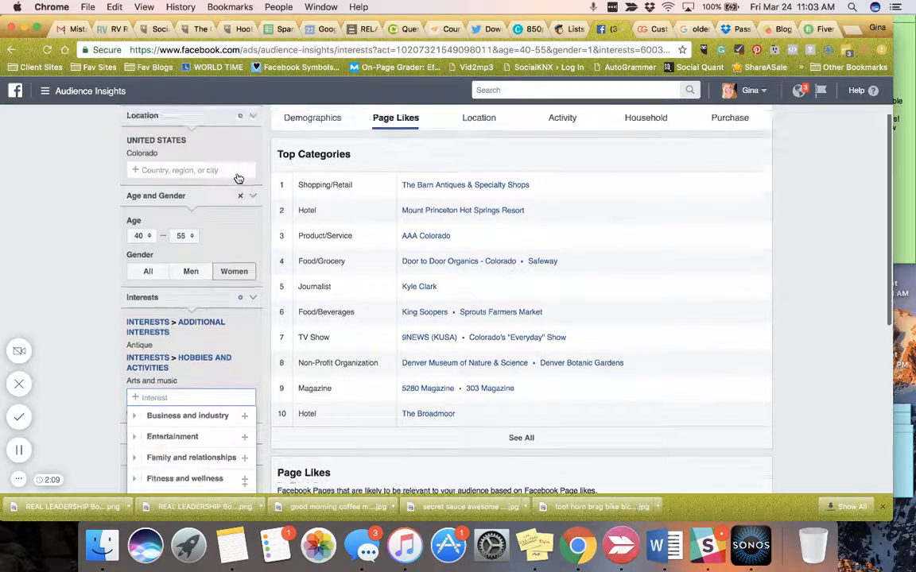